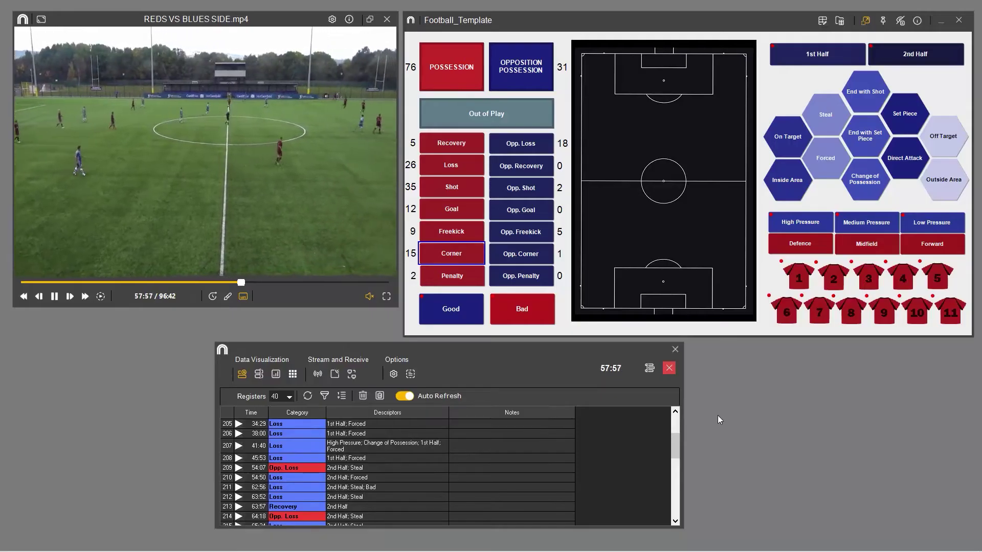
# Filter the play-by-play table to show only Shot clips.
pyautogui.moveTo(676, 439); pyautogui.dragTo(402, 448)
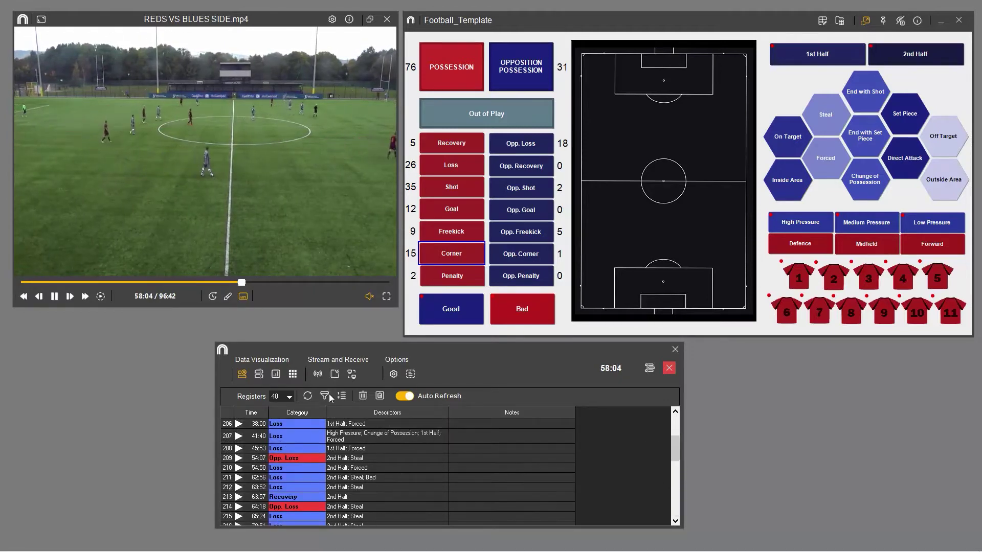
pyautogui.click(324, 396)
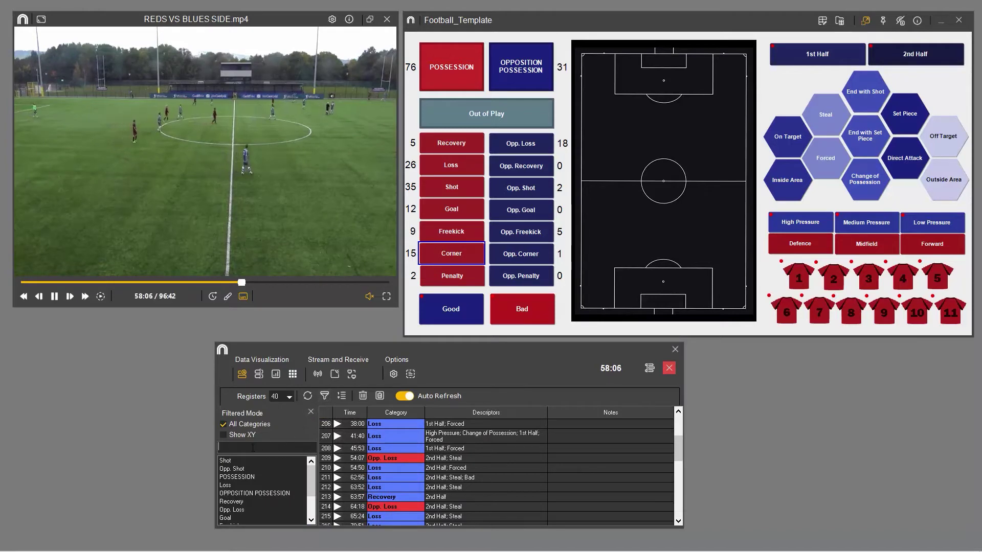
pyautogui.write('shot')
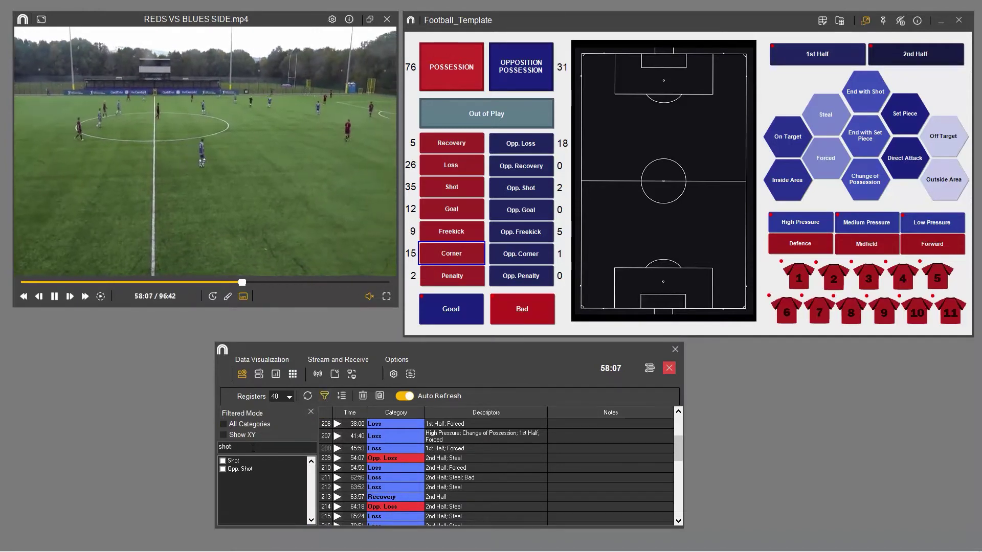
pyautogui.click(223, 461)
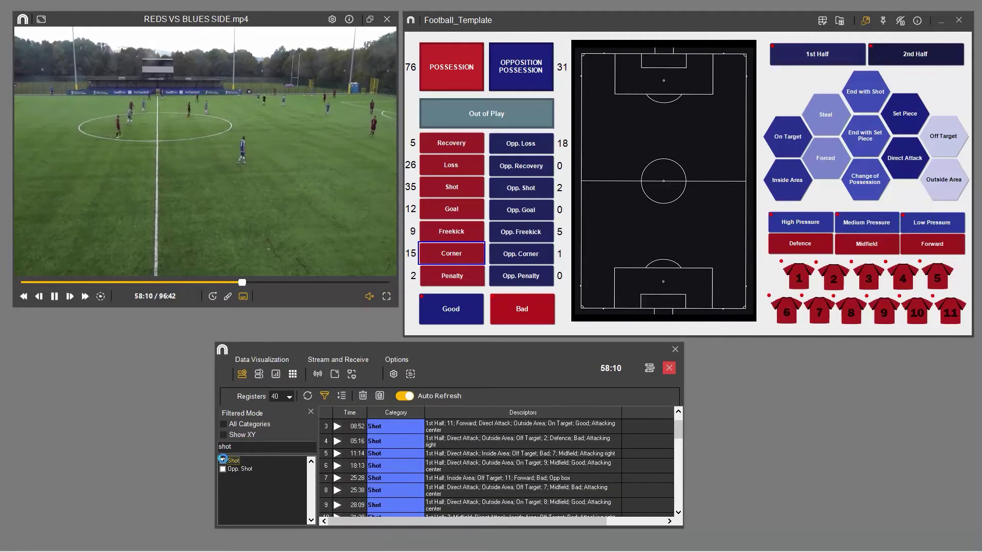
# Play the 18:13 shot and add the note 'Good shot' to it.
pyautogui.click(327, 466)
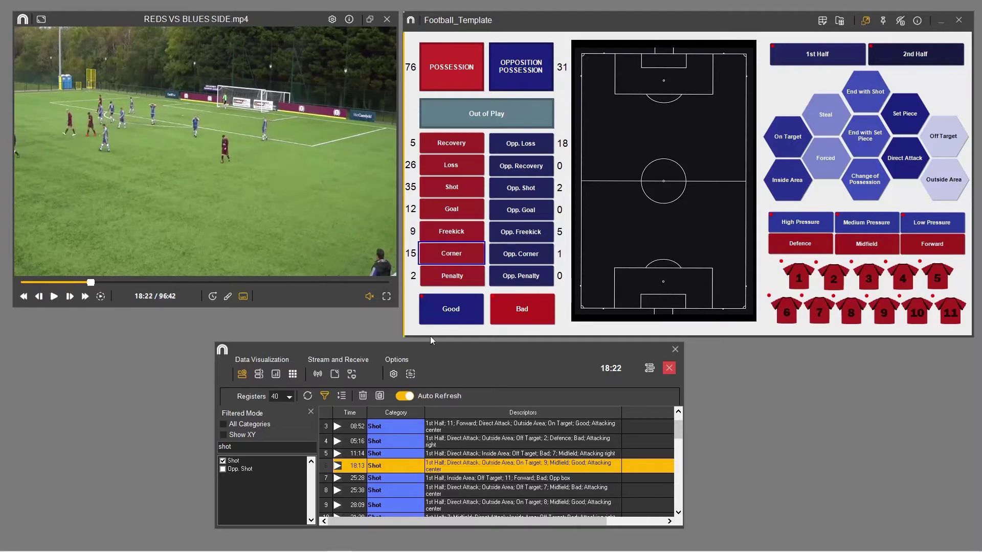
pyautogui.doubleClick(643, 466)
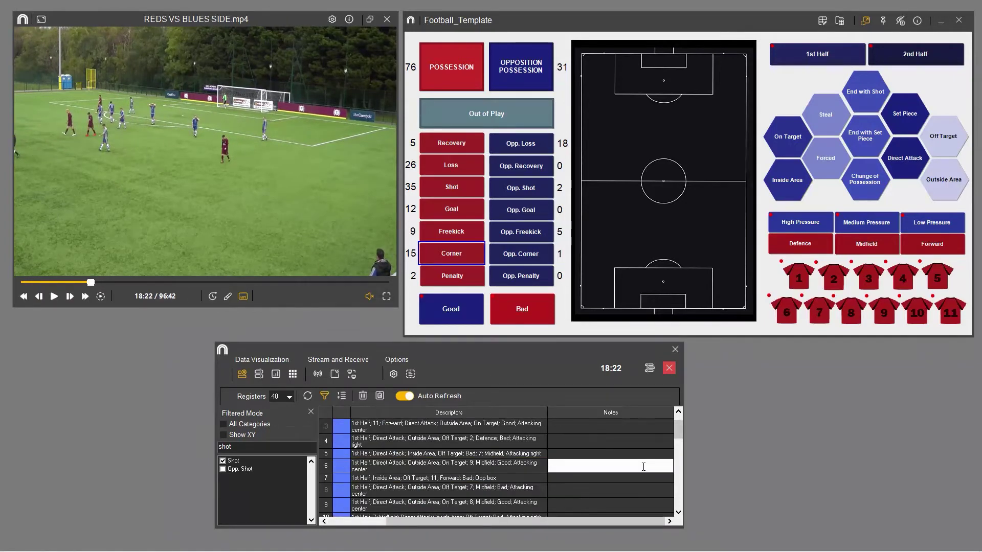
pyautogui.write('Good shot')
pyautogui.press('Return')
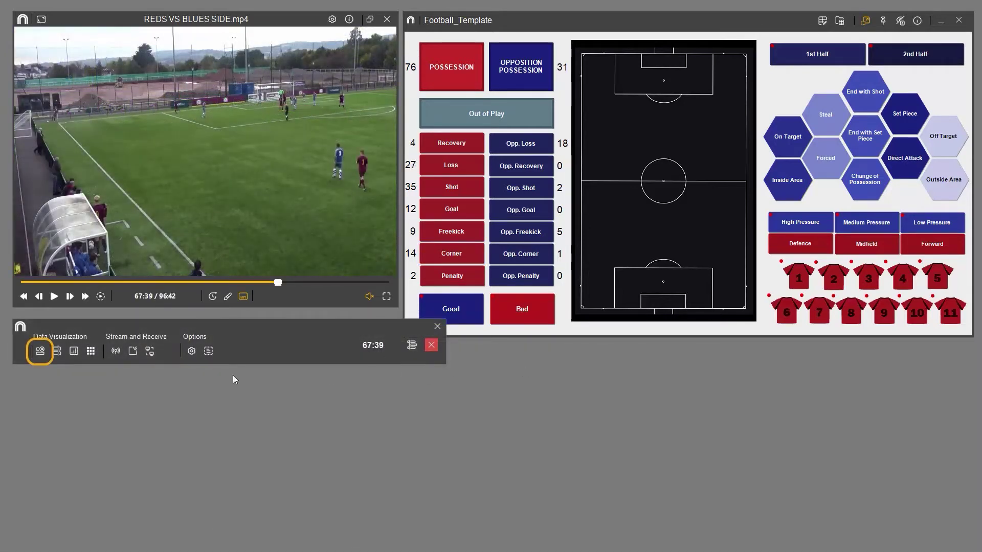
# Reopen the play-by-play table beneath the template, filter Goal, then show all categories.
pyautogui.click(40, 351)
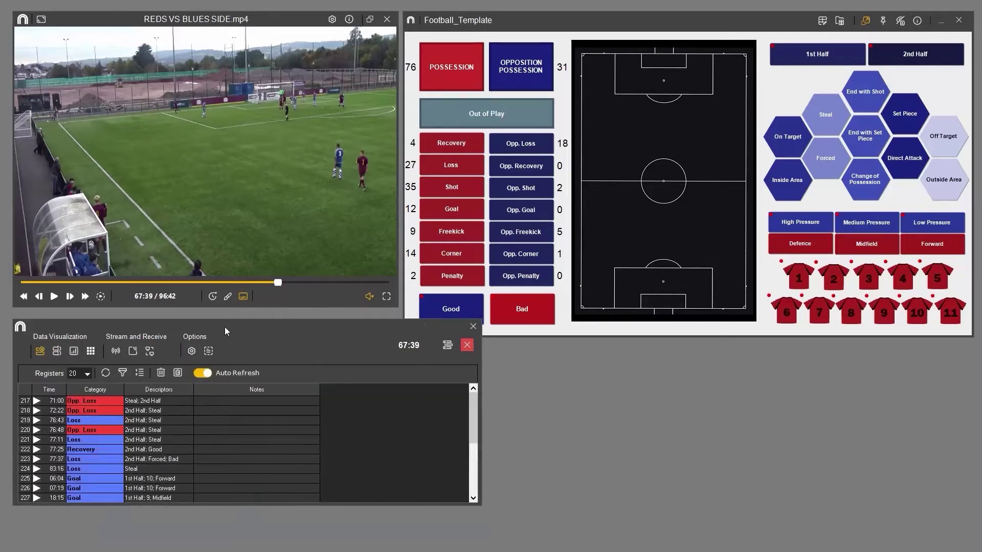
pyautogui.moveTo(225, 328); pyautogui.dragTo(426, 350)
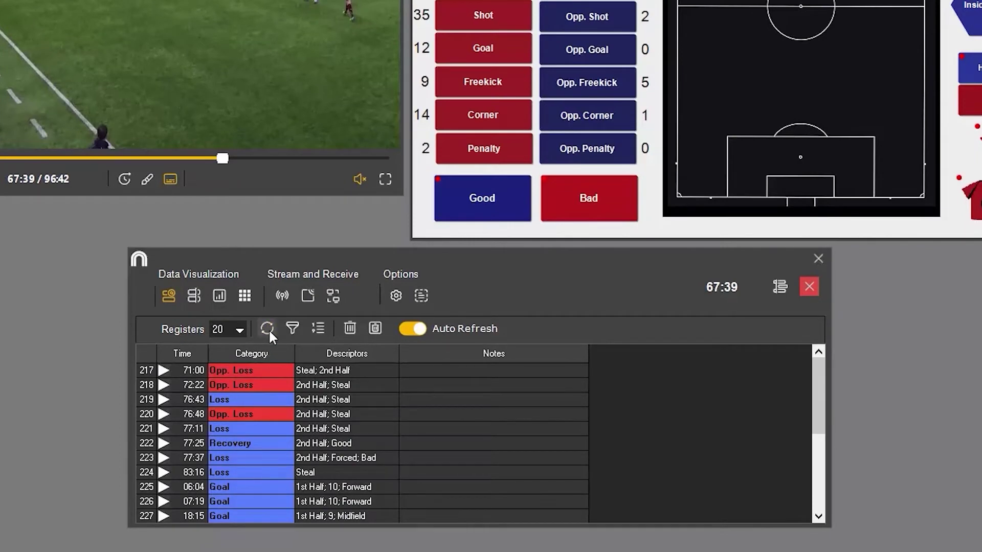
pyautogui.click(292, 329)
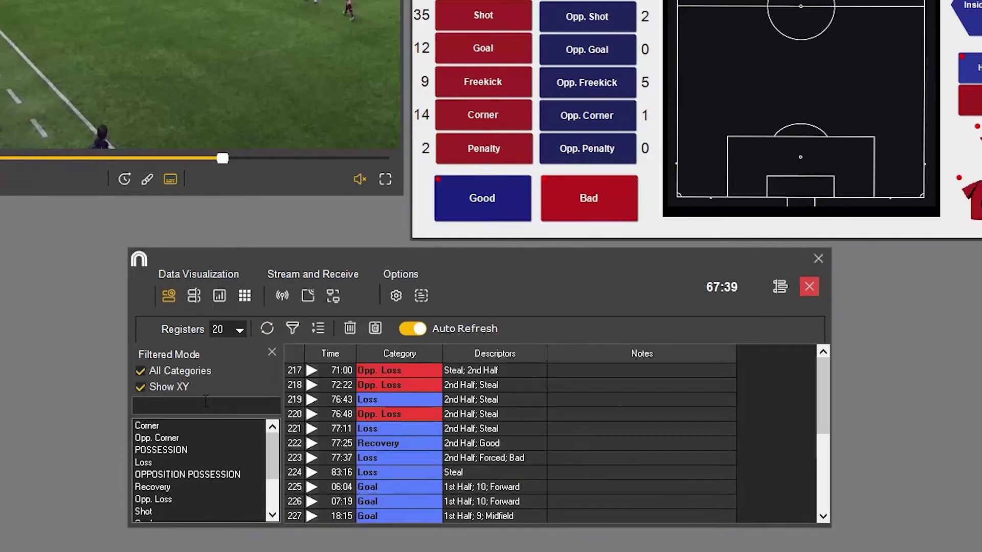
pyautogui.click(206, 404)
pyautogui.write('goal')
pyautogui.click(140, 426)
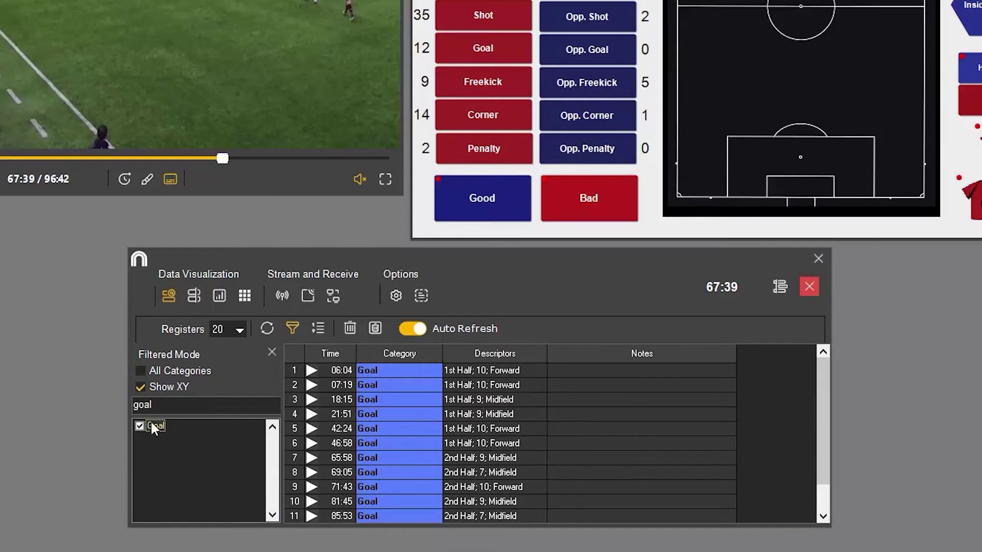
pyautogui.click(141, 371)
pyautogui.click(272, 352)
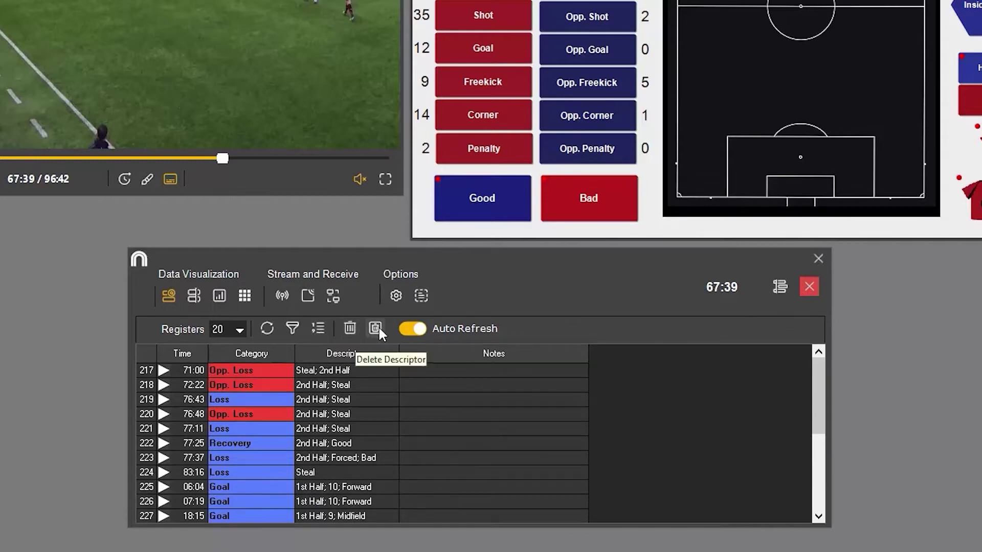
# List 40 registers in the table and toggle Auto Refresh off and back on.
pyautogui.click(235, 326)
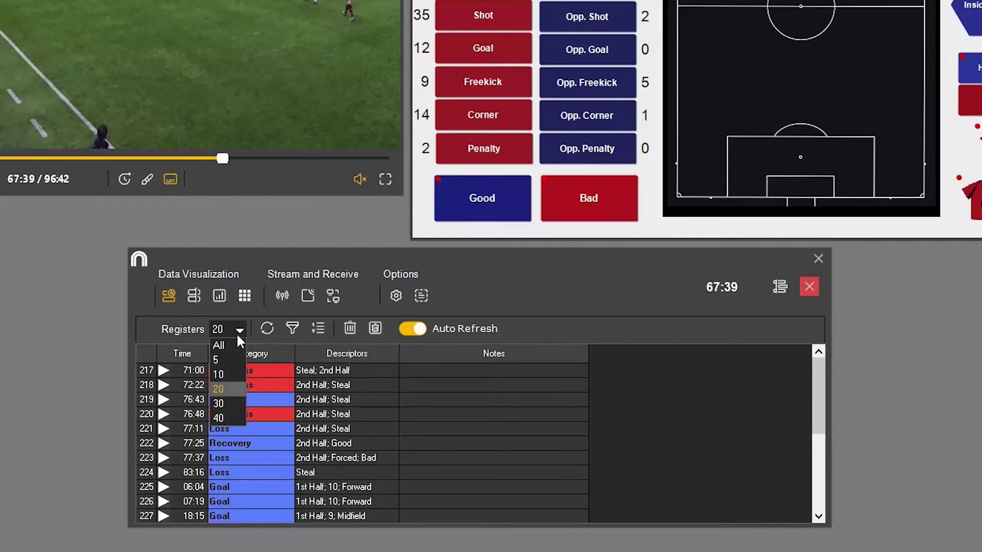
pyautogui.click(225, 416)
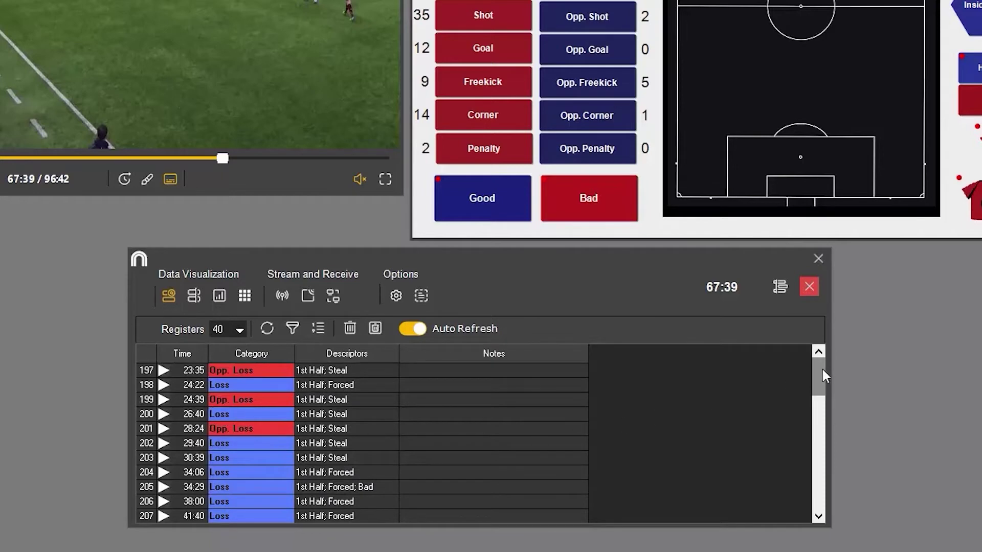
pyautogui.moveTo(822, 376)
pyautogui.mouseDown()
pyautogui.moveTo(816, 493)
pyautogui.moveTo(816, 362)
pyautogui.mouseUp()
pyautogui.click(412, 330)
pyautogui.click(409, 330)
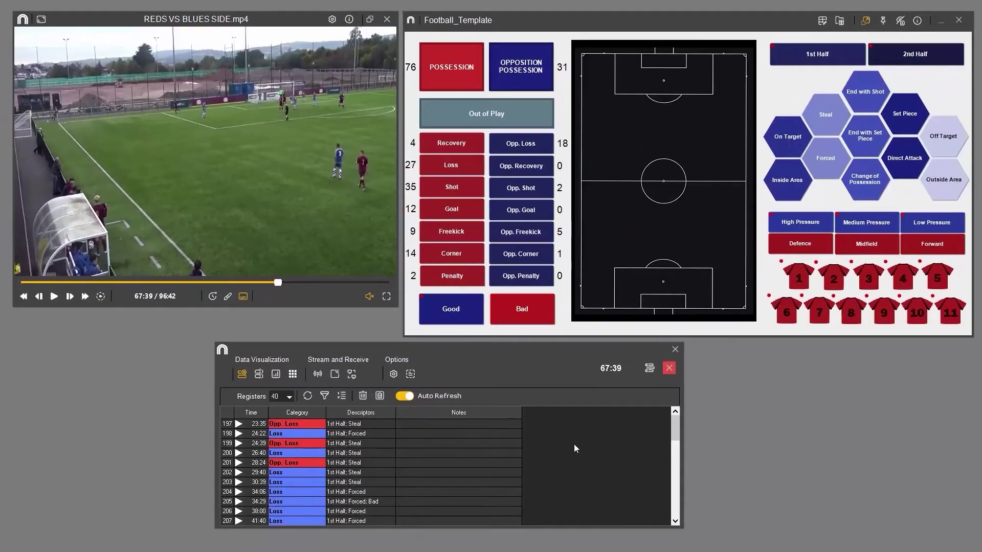
# Open the properties of the 46:58 Goal clip, then close them.
pyautogui.moveTo(677, 424); pyautogui.dragTo(674, 495)
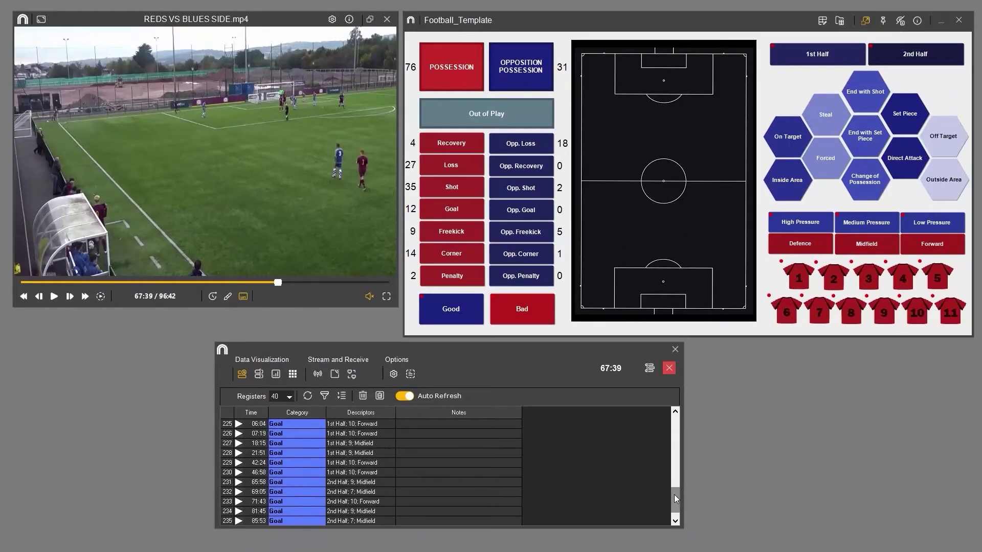
pyautogui.doubleClick(254, 473)
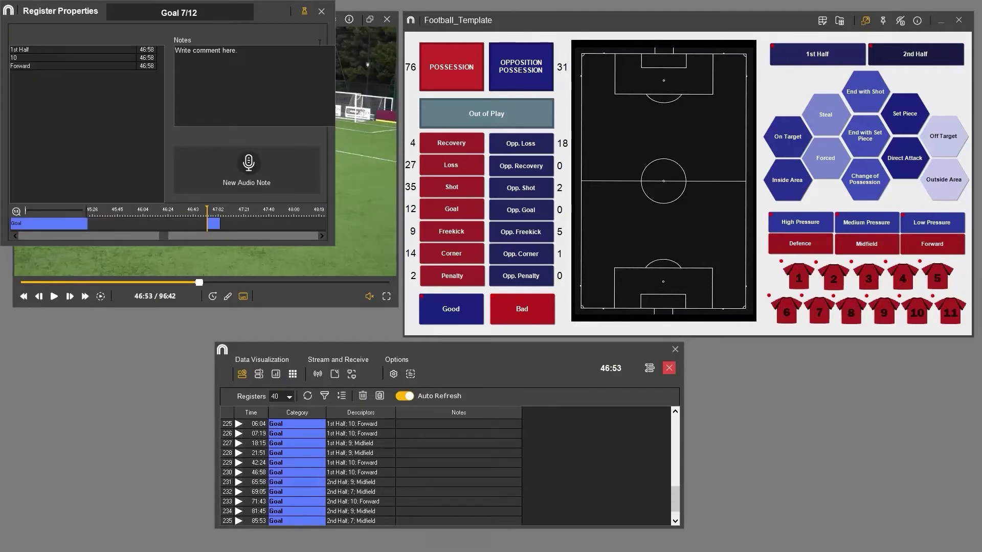
pyautogui.click(321, 11)
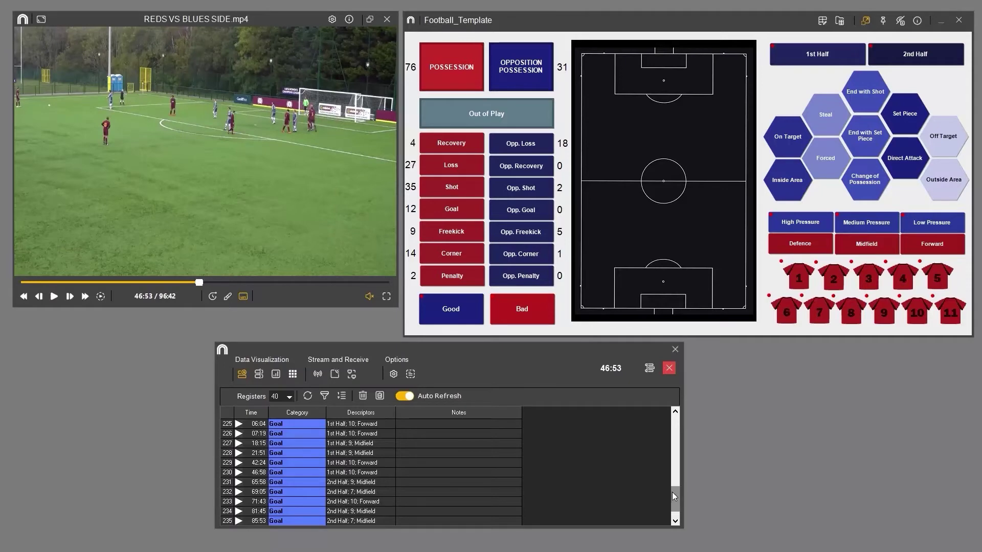
pyautogui.moveTo(672, 492); pyautogui.dragTo(673, 428)
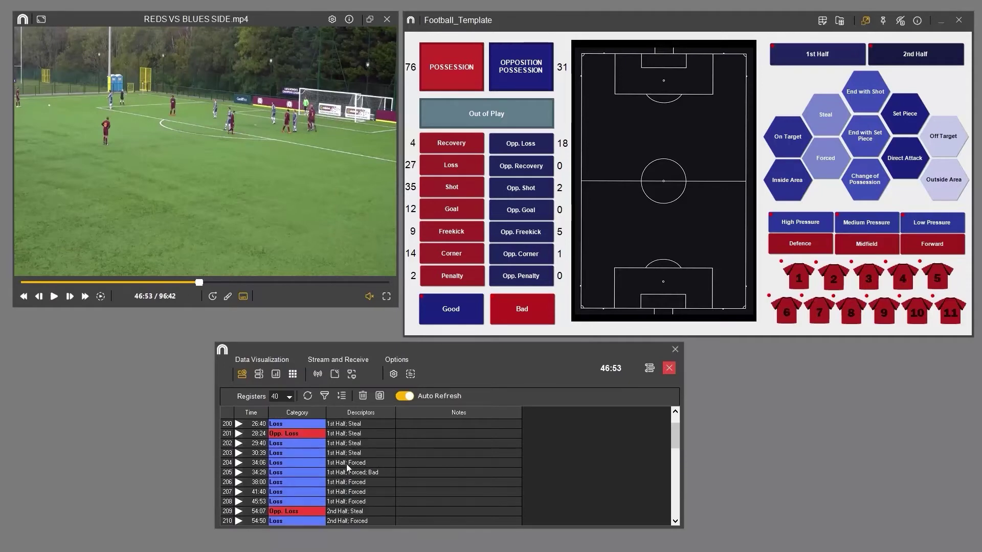
# Recategorise the 34:06 clip (register 204) from Loss to Recovery.
pyautogui.doubleClick(307, 461)
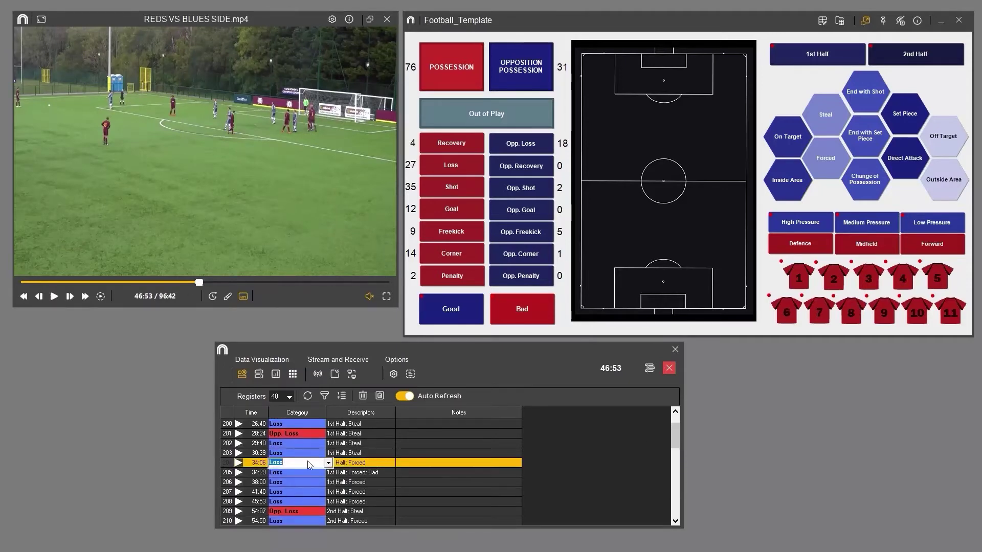
pyautogui.click(328, 463)
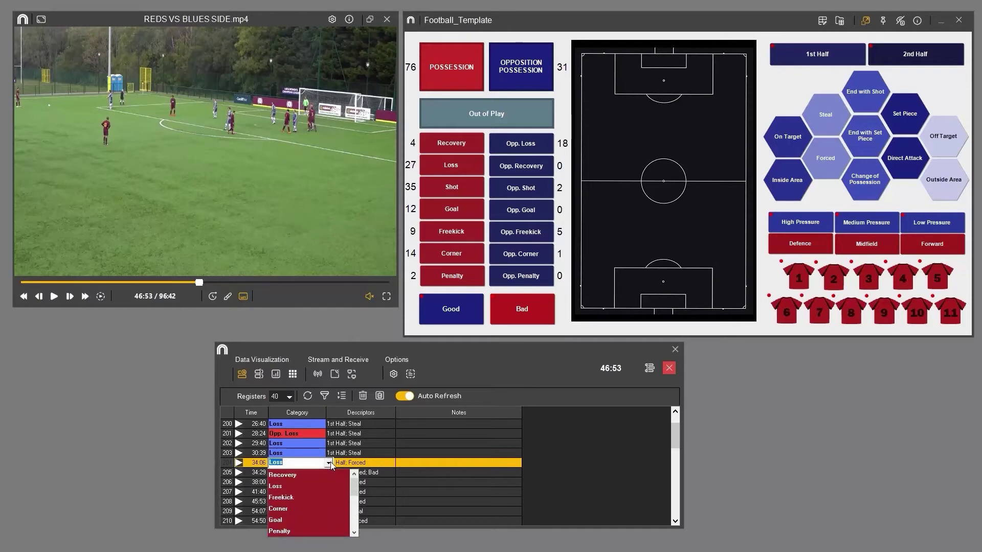
pyautogui.click(324, 475)
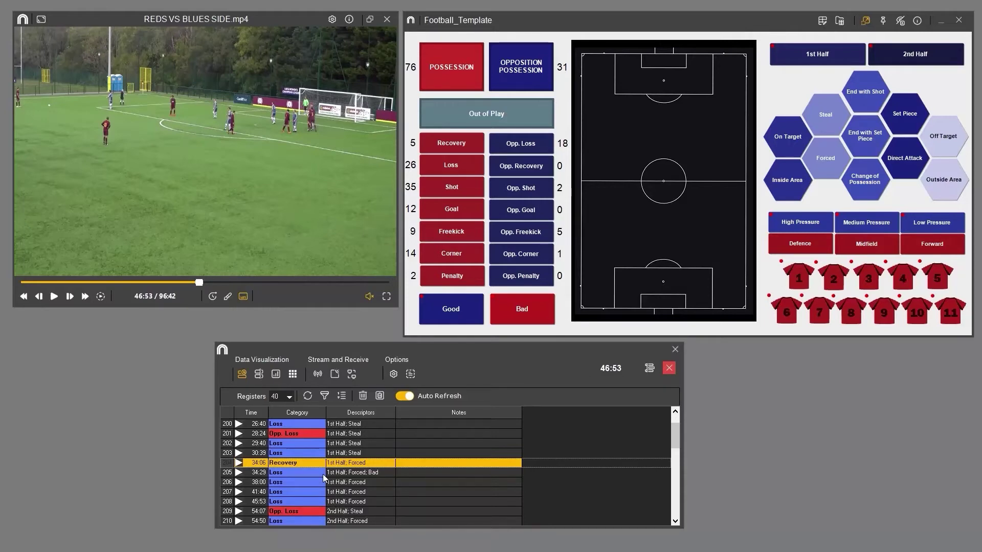
# Give the 41:40 Loss clip High Pressure and Change of Possession; remove Bad from 34:29.
pyautogui.doubleClick(343, 489)
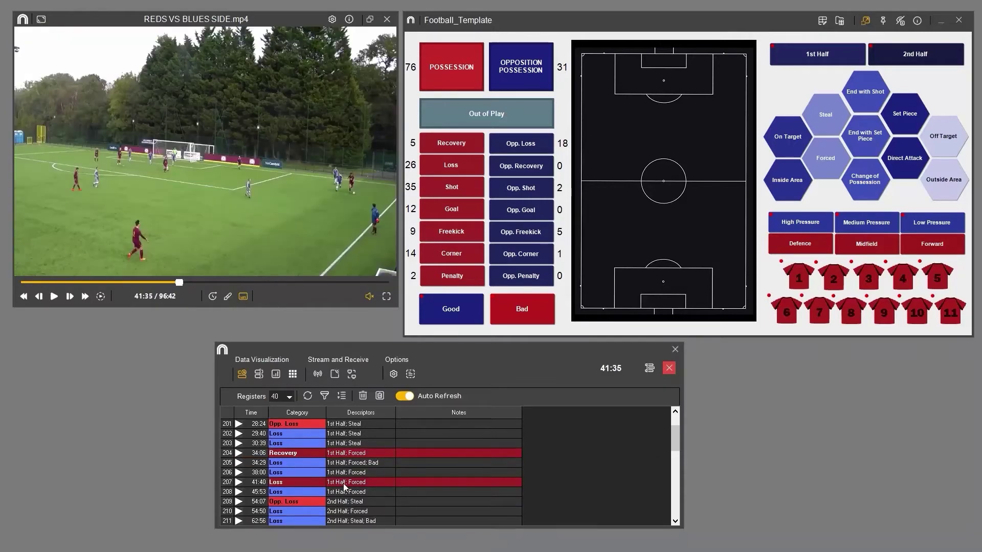
pyautogui.click(344, 488)
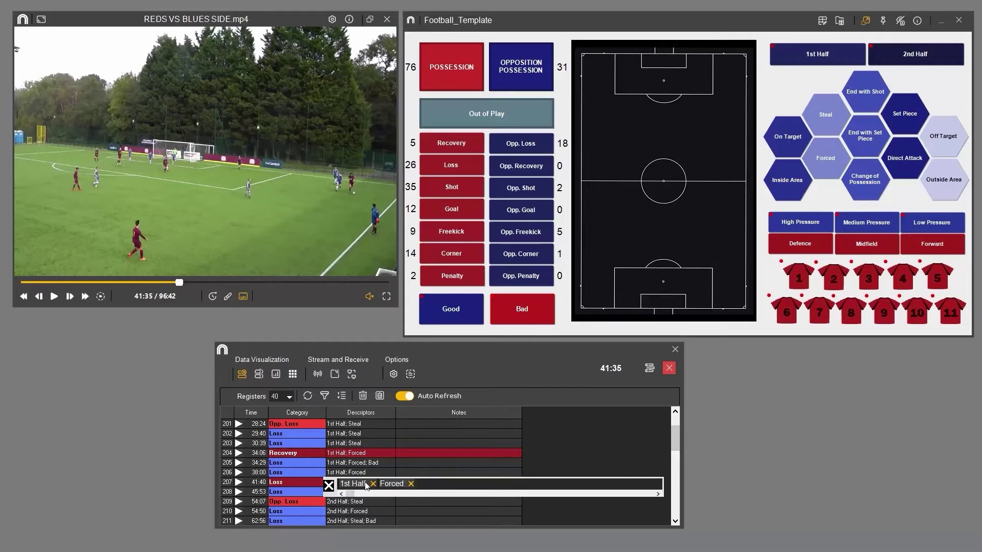
pyautogui.click(806, 223)
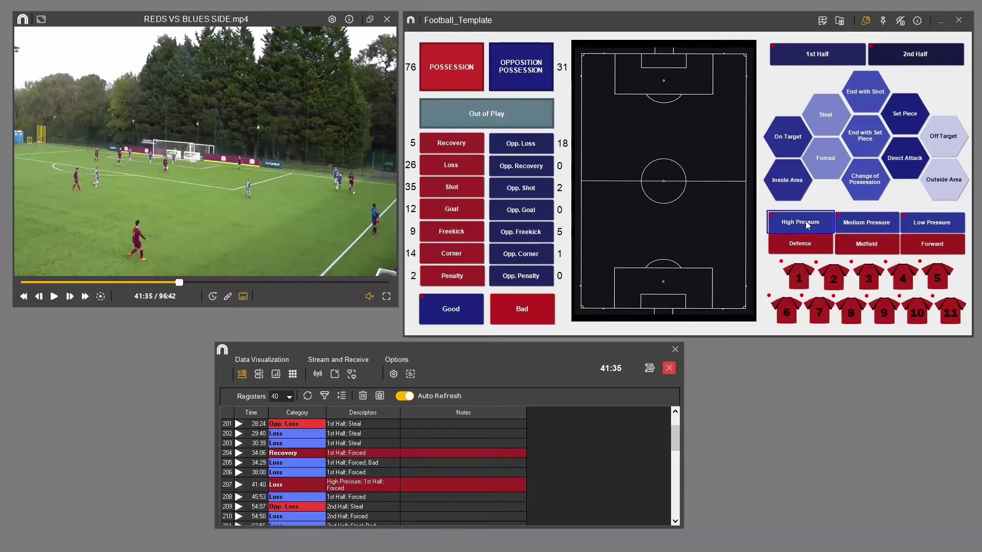
pyautogui.click(868, 187)
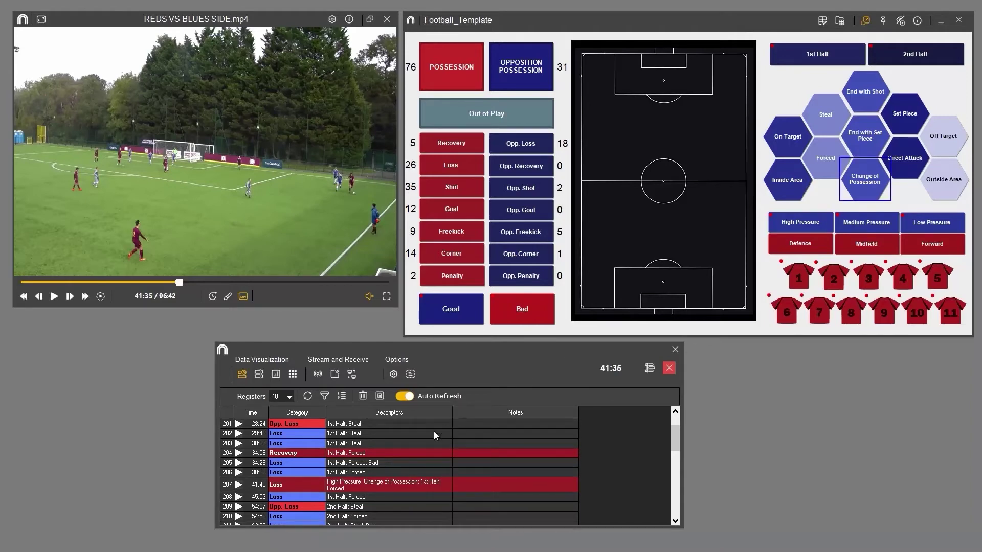
pyautogui.click(356, 464)
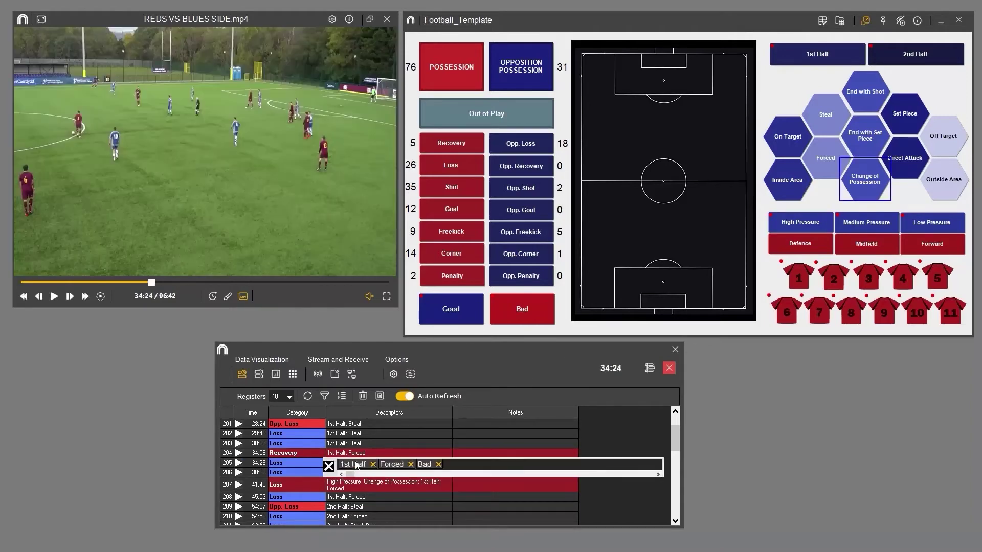
pyautogui.click(439, 464)
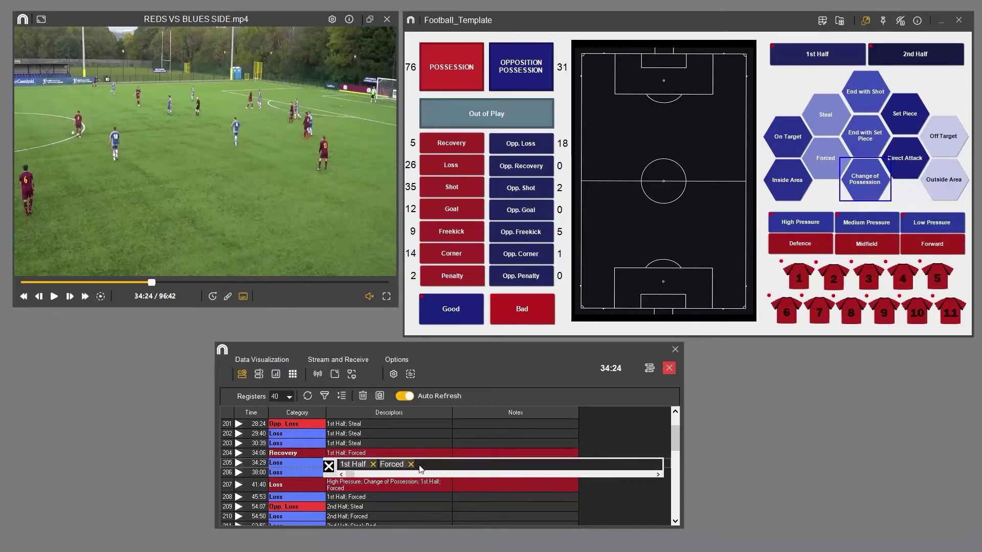
# Remove Bad from the 34:29 clip and note 'Good pressure' on the 54:07 Opp. Loss clip.
pyautogui.click(330, 466)
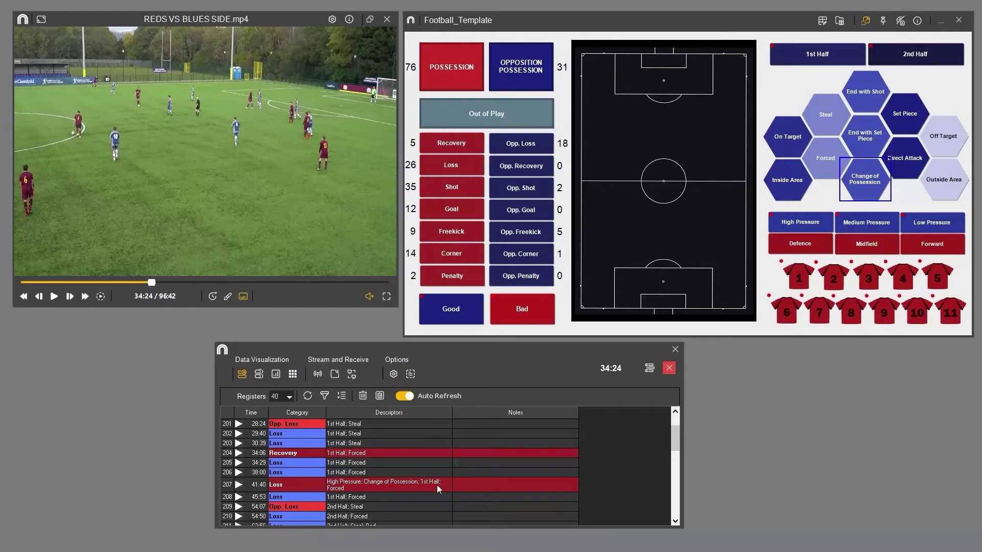
pyautogui.click(244, 508)
pyautogui.click(476, 507)
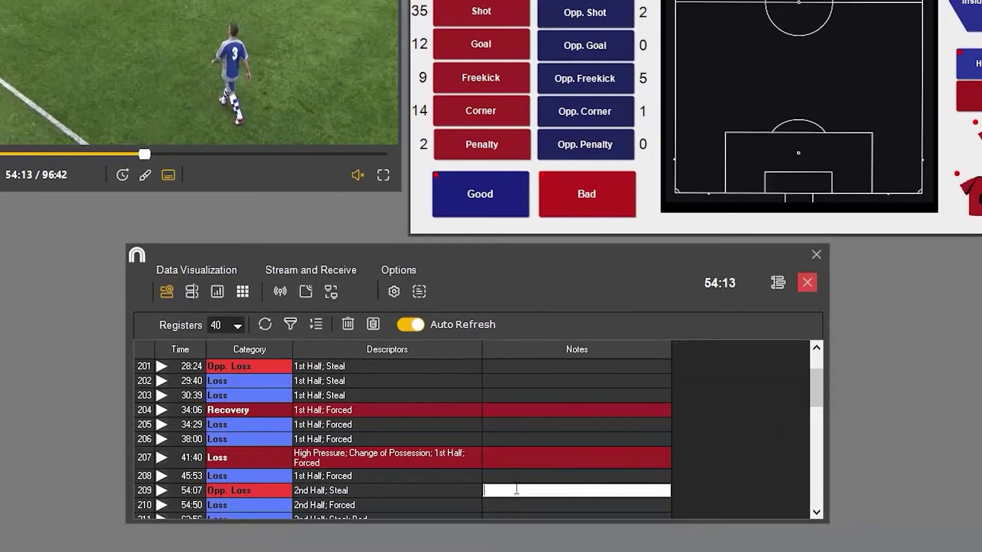
pyautogui.write('Good pressure')
pyautogui.press('Return')
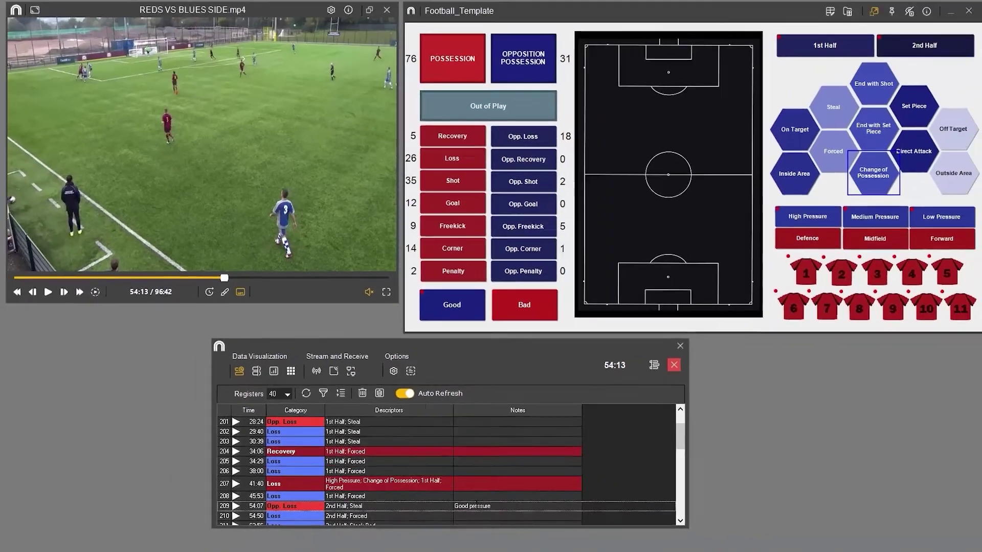
pyautogui.click(290, 324)
# Filter to Shot clips and view the descriptors of the 25:28 and 05:16 shots.
pyautogui.write('shot')
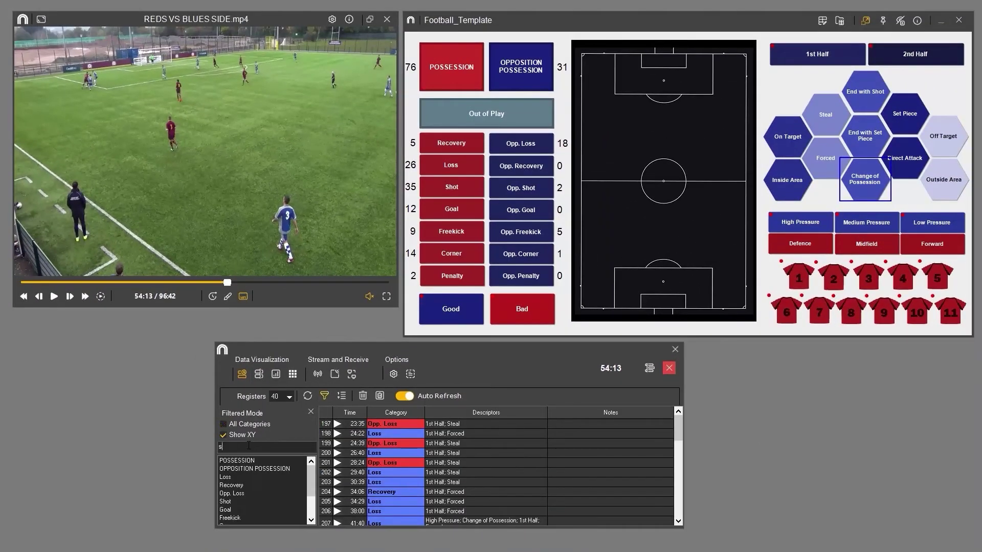
pyautogui.click(223, 462)
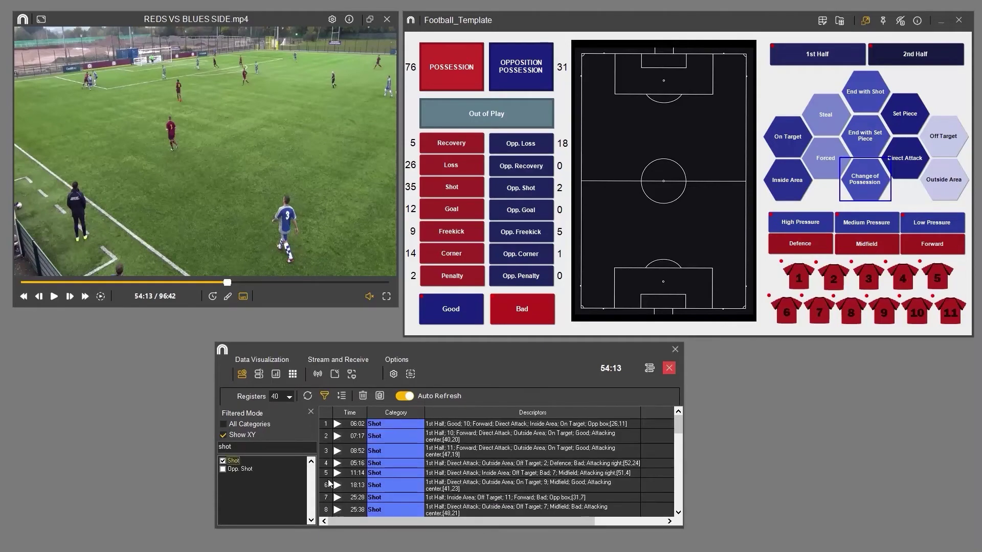
pyautogui.doubleClick(576, 503)
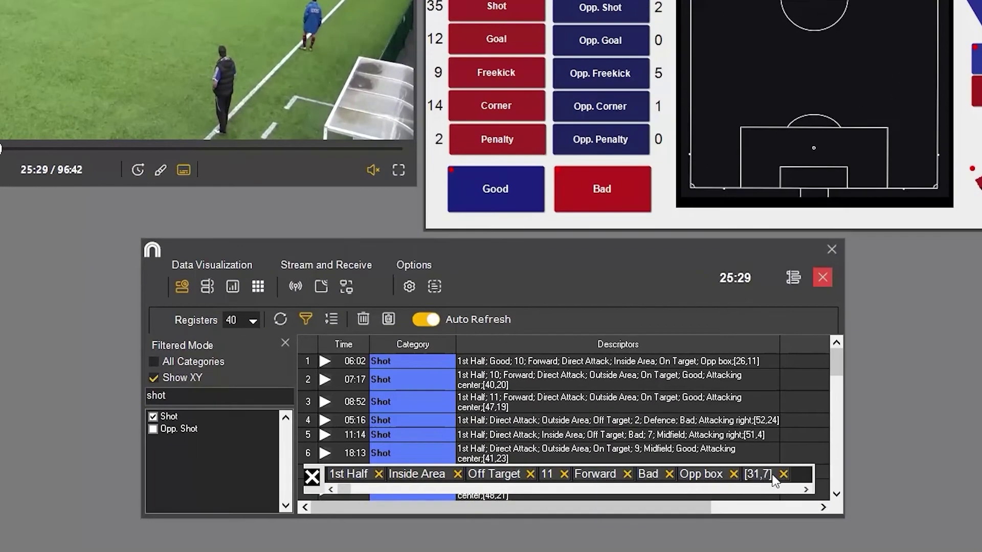
pyautogui.doubleClick(771, 421)
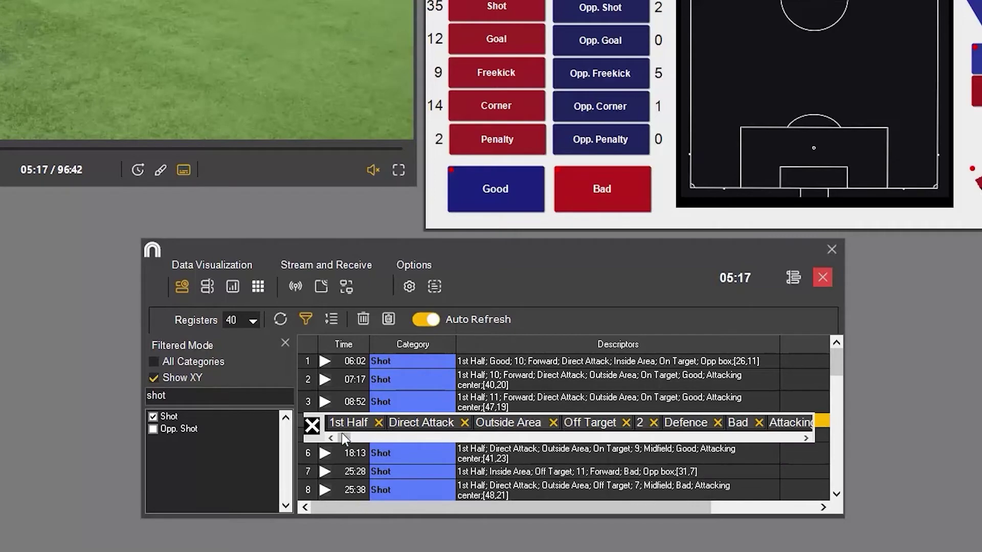
pyautogui.moveTo(342, 439); pyautogui.dragTo(803, 443)
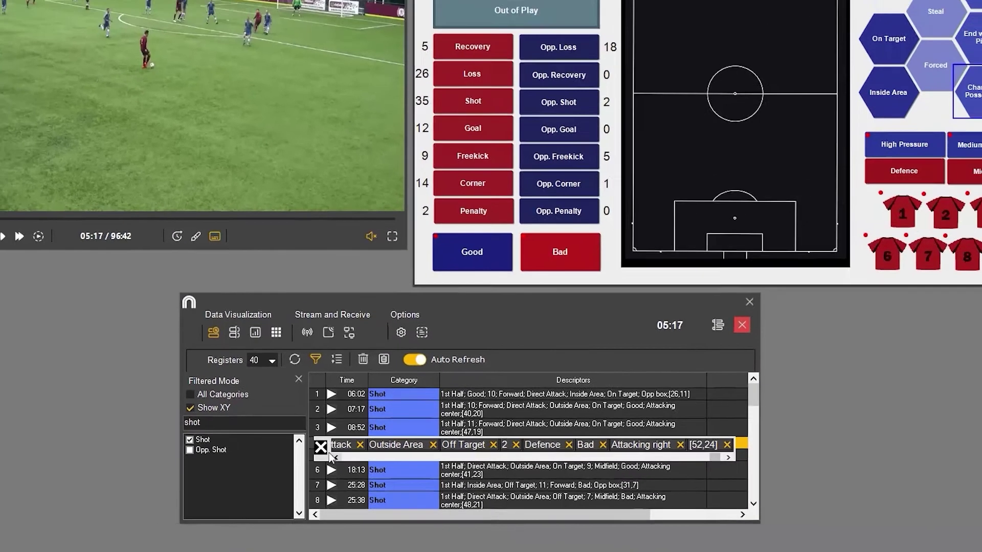
pyautogui.click(192, 401)
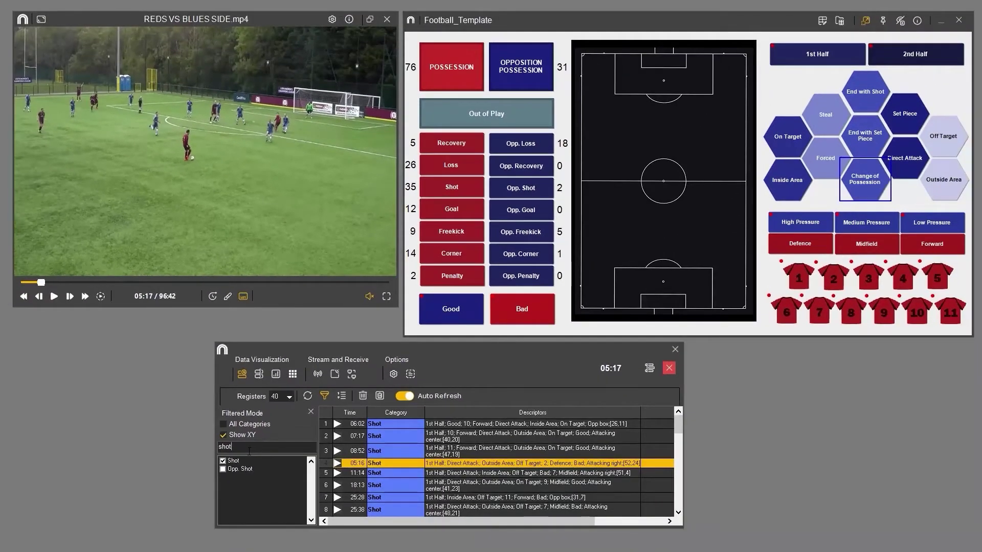
# Change the filter search to 'corner' and show only Corner clips.
pyautogui.hotkey('ctrl', 'a')
pyautogui.write('corner')
pyautogui.click(222, 461)
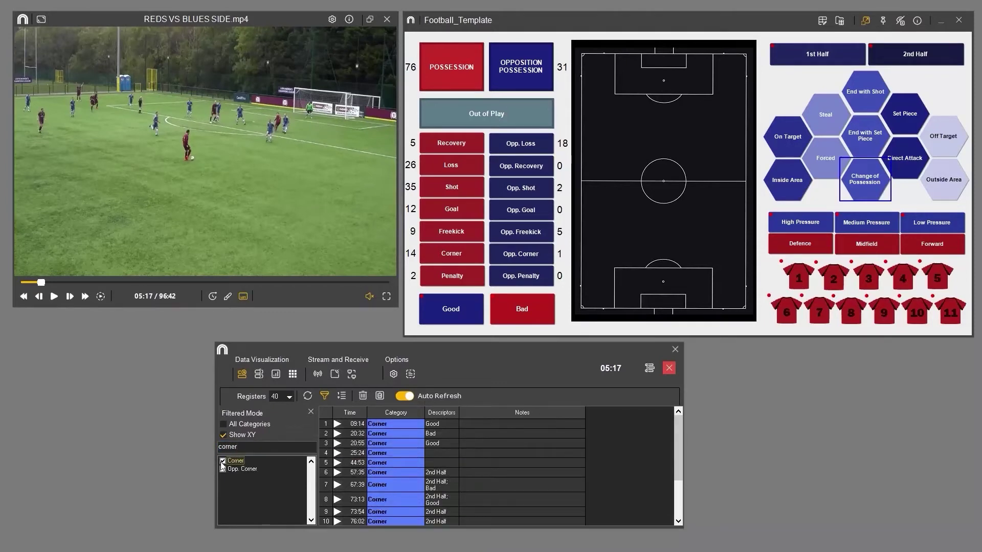
# Select the 09:14, 20:32, 20:55, 25:24 and 44:53 corners and tag them all 1st Half.
pyautogui.click(353, 427)
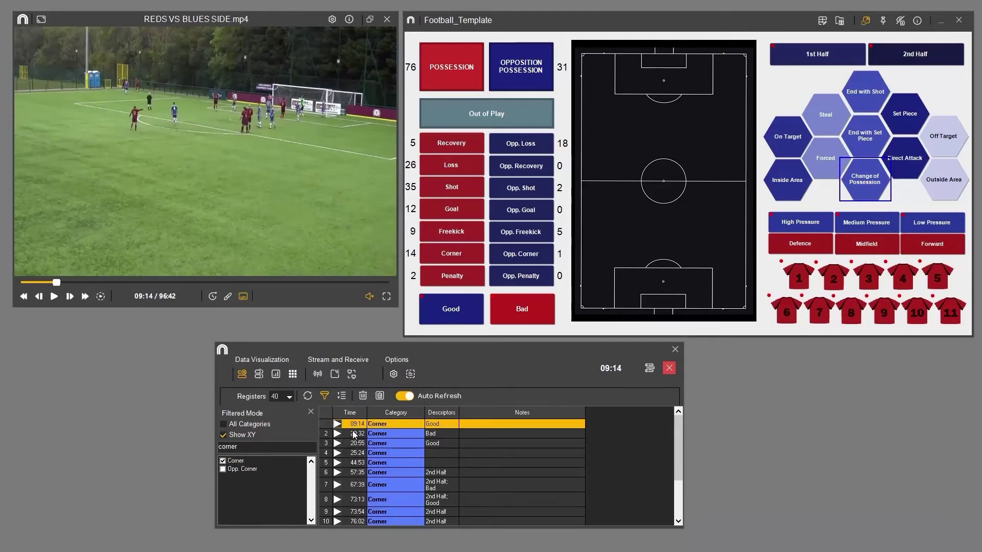
pyautogui.click(356, 434)
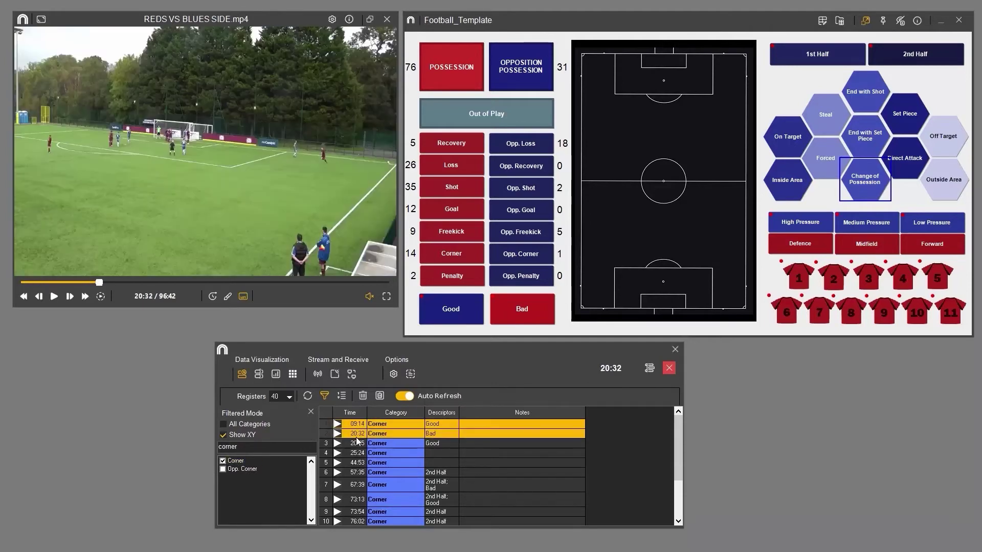
pyautogui.click(357, 444)
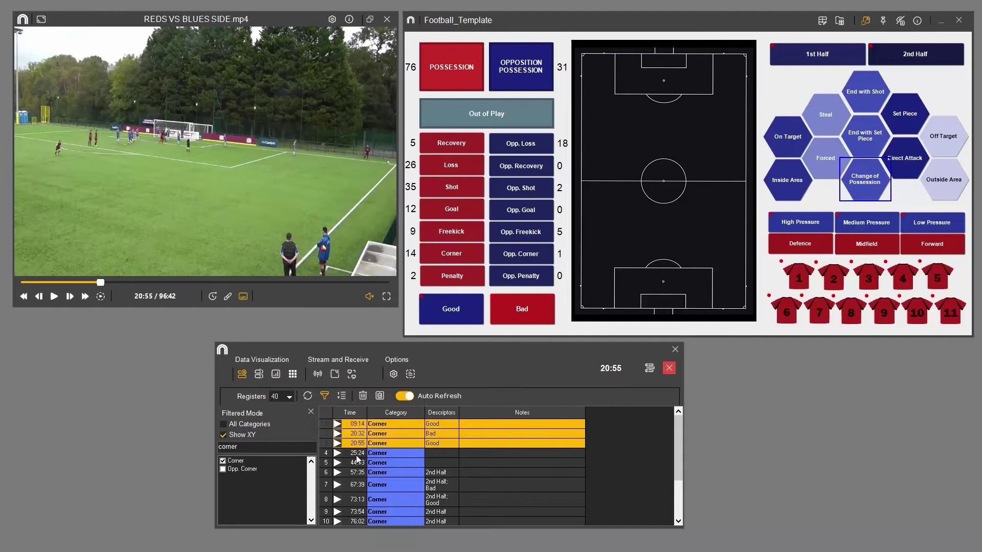
pyautogui.click(357, 454)
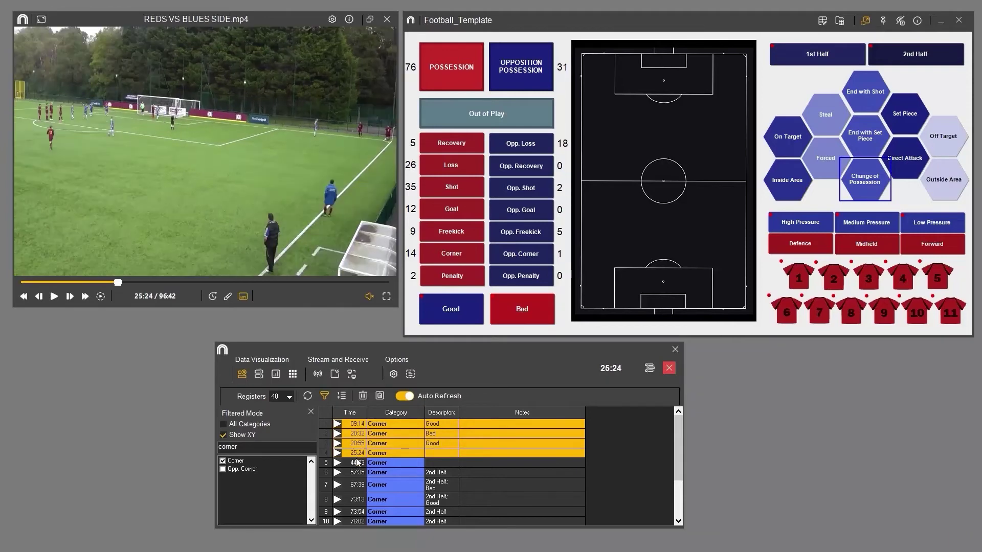
pyautogui.click(359, 463)
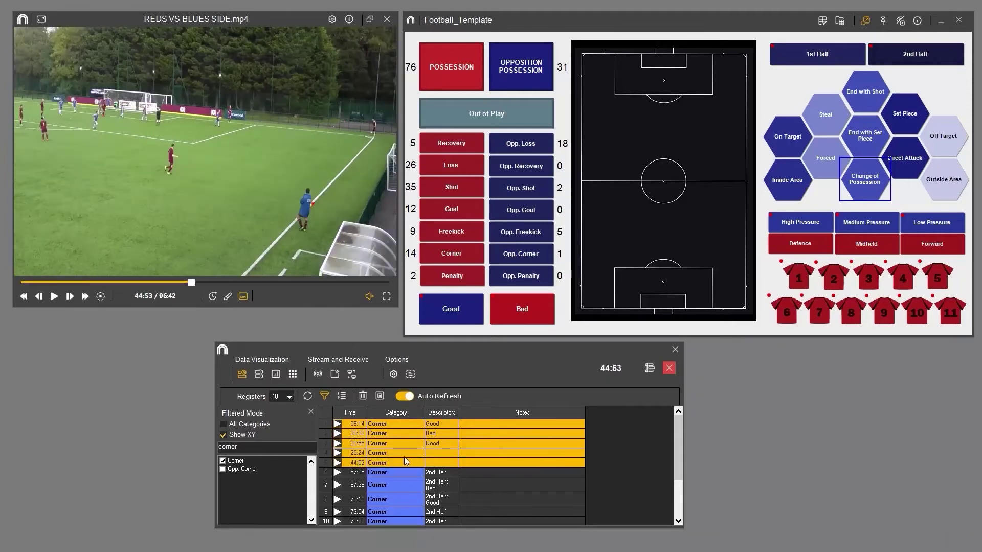
pyautogui.doubleClick(442, 425)
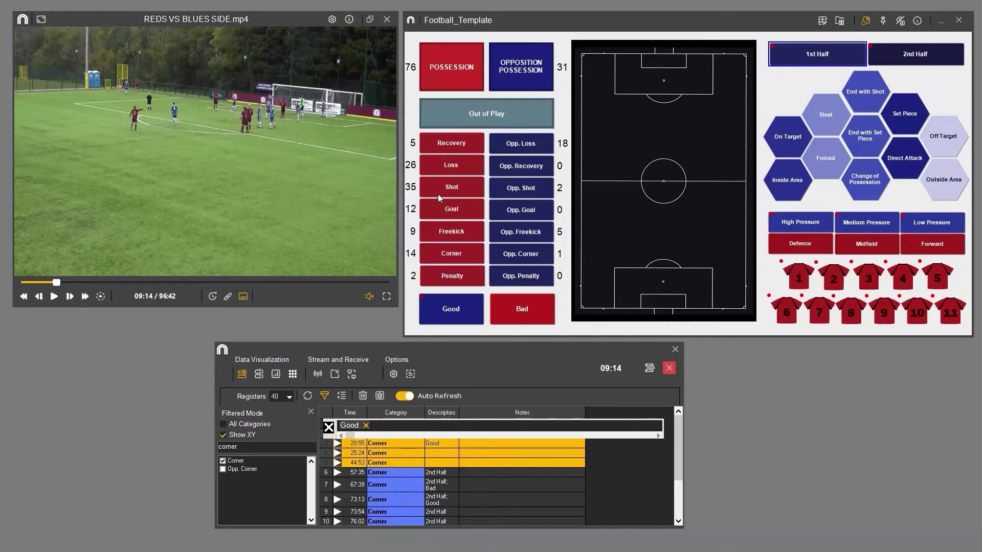
pyautogui.click(819, 58)
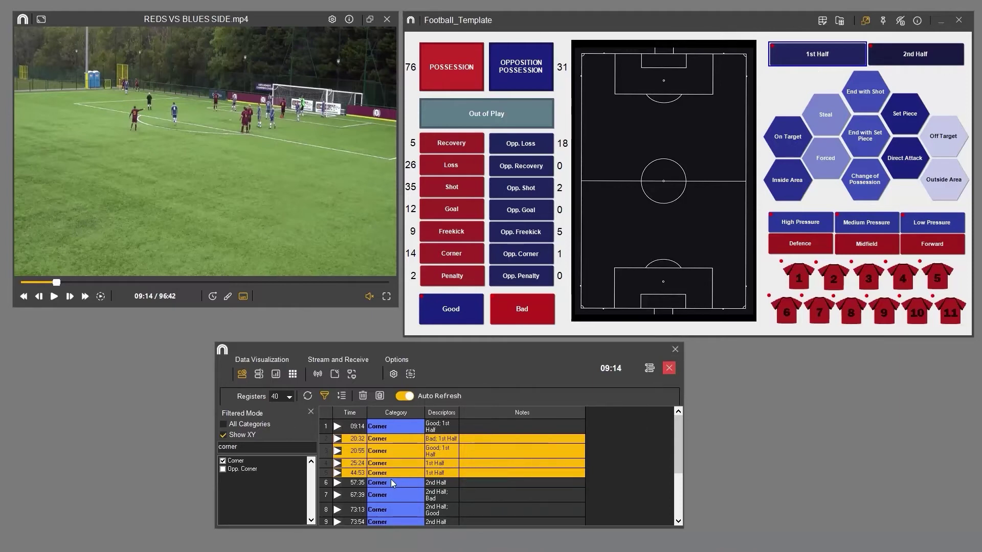
# Select the 67:39, 80:34 and 80:53 corners and strip their Bad descriptor, leaving 2nd Half.
pyautogui.click(360, 497)
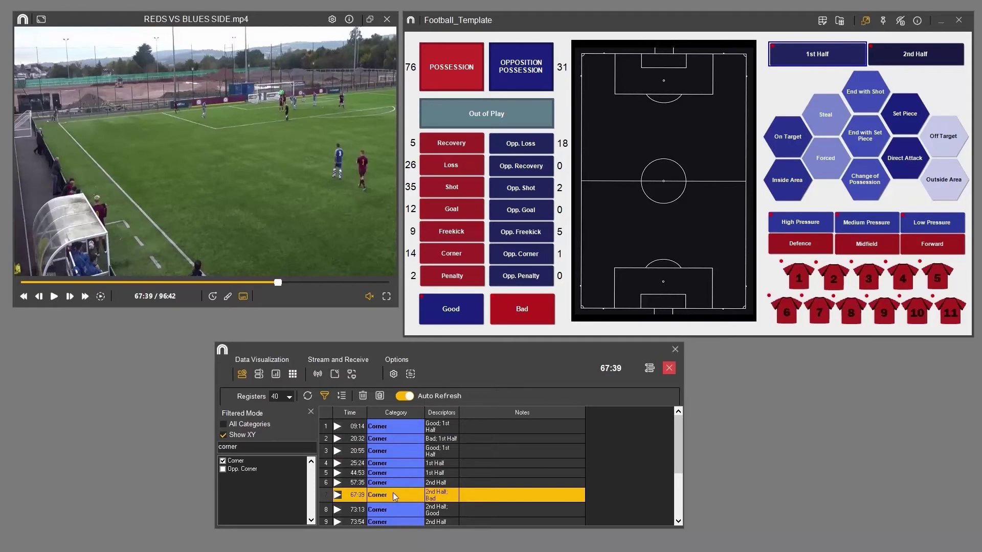
pyautogui.moveTo(682, 448); pyautogui.dragTo(679, 483)
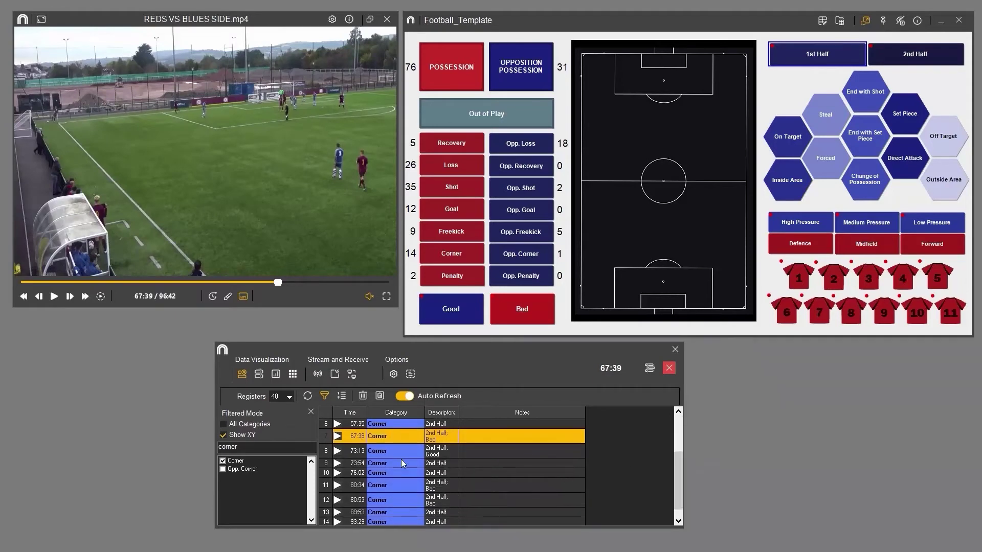
pyautogui.click(359, 488)
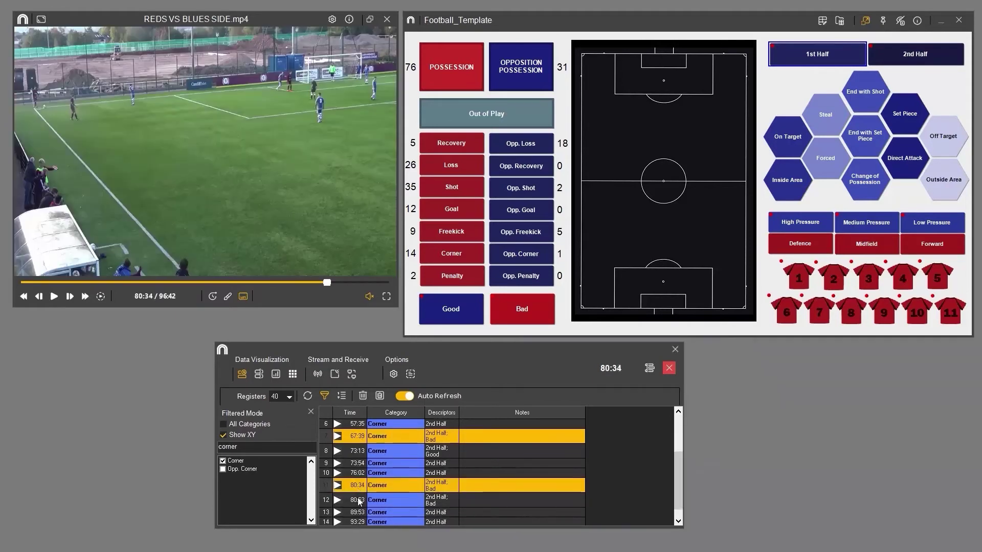
pyautogui.click(362, 499)
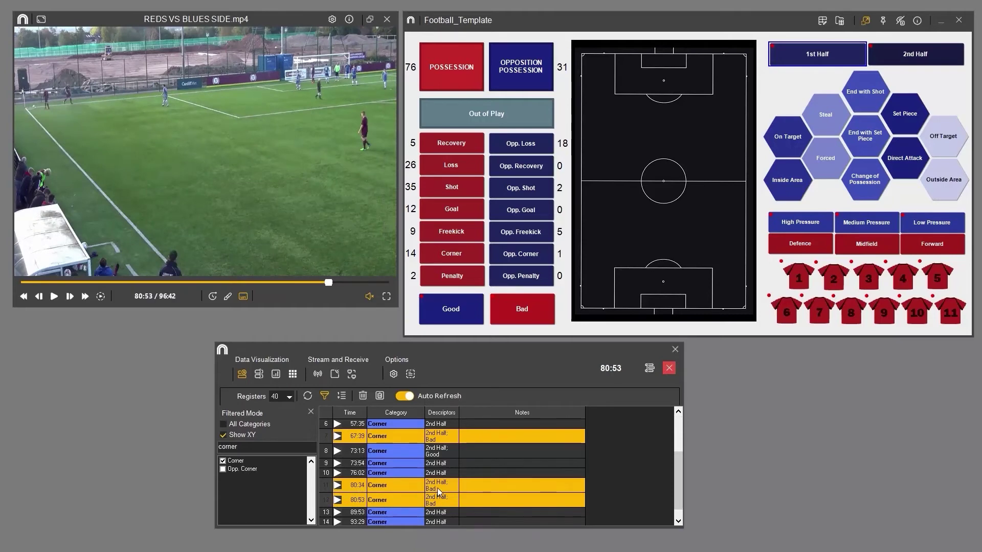
pyautogui.doubleClick(437, 488)
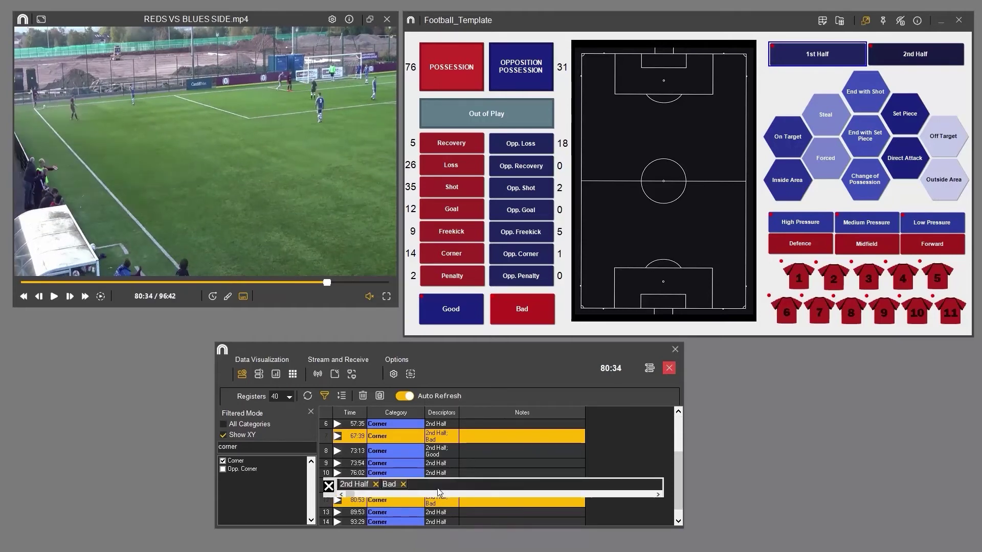
pyautogui.click(403, 485)
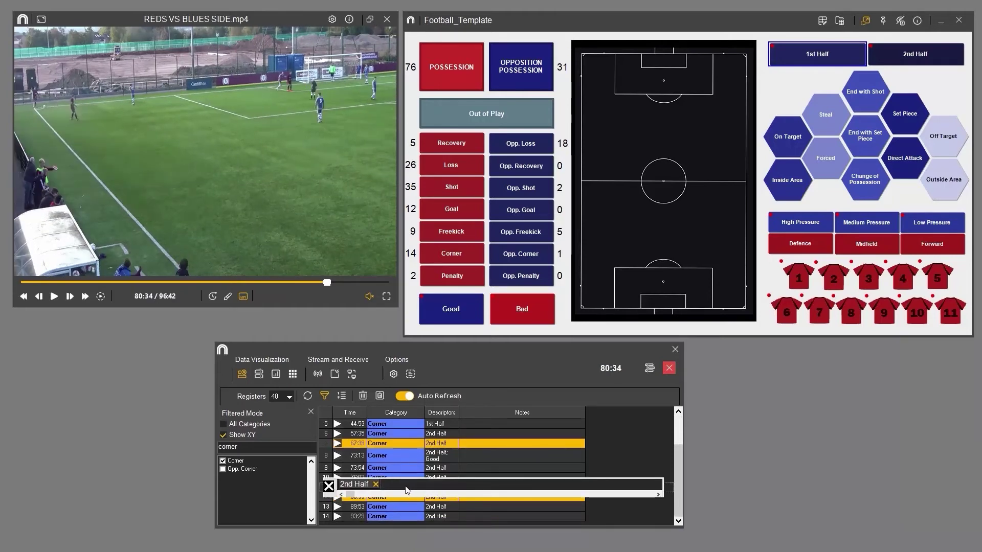
pyautogui.click(329, 488)
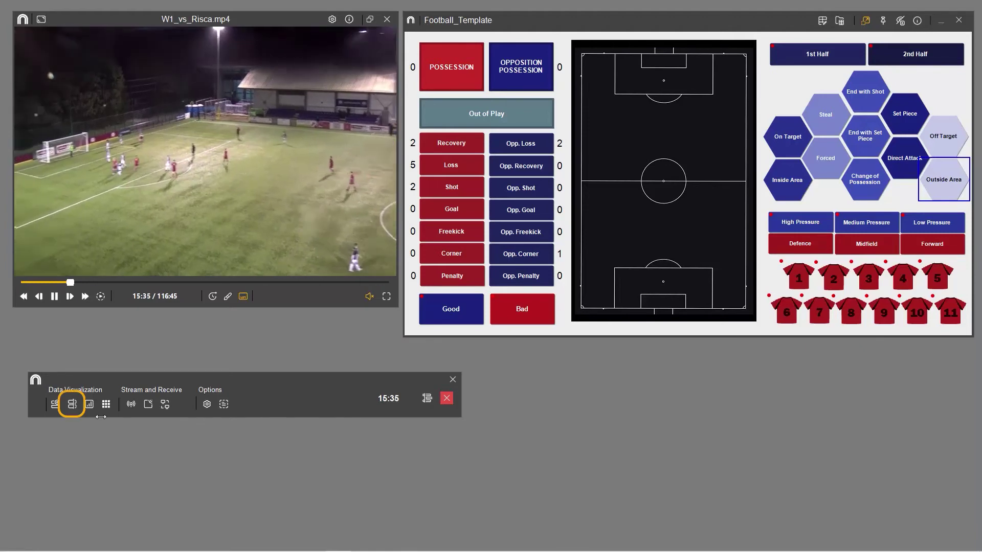
# Open the dynamic timeline, widen the panel and move it up.
pyautogui.click(72, 404)
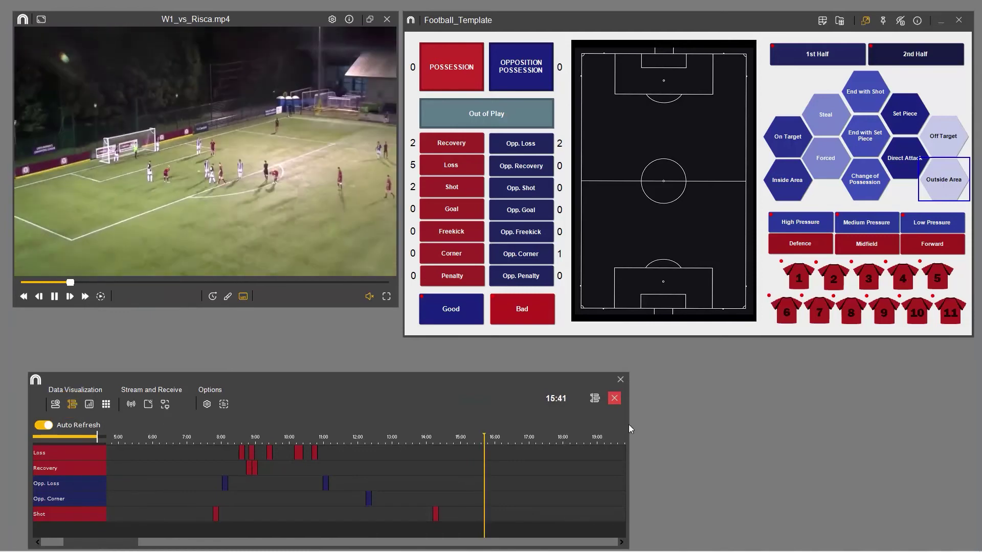
pyautogui.moveTo(628, 461); pyautogui.dragTo(876, 462)
pyautogui.moveTo(477, 386); pyautogui.dragTo(506, 359)
# Zoom the timeline around the playhead and log a new Corner at 16:01.
pyautogui.moveTo(125, 410); pyautogui.dragTo(134, 410)
pyautogui.moveTo(200, 516); pyautogui.dragTo(171, 517)
pyautogui.moveTo(134, 409); pyautogui.dragTo(114, 409)
pyautogui.moveTo(328, 516); pyautogui.dragTo(230, 511)
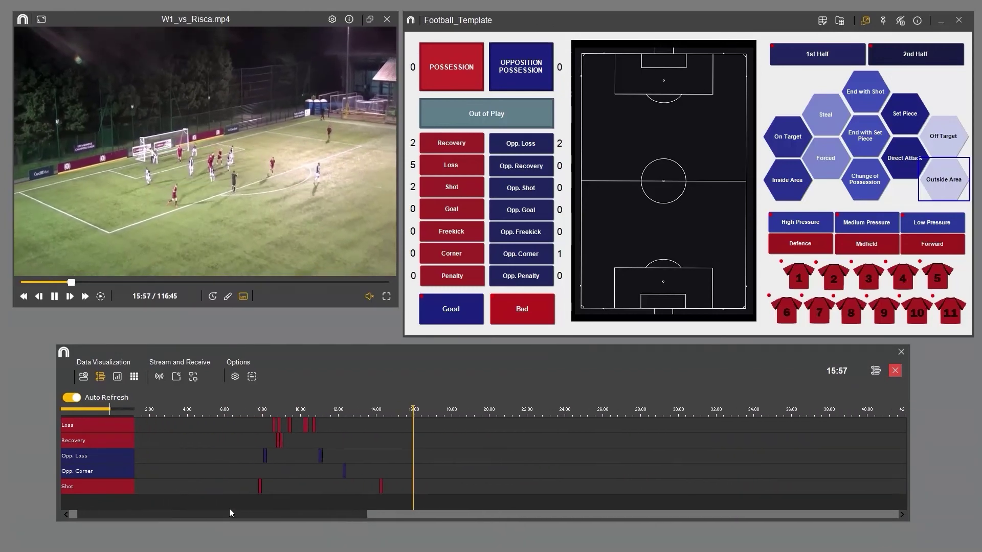
pyautogui.click(453, 255)
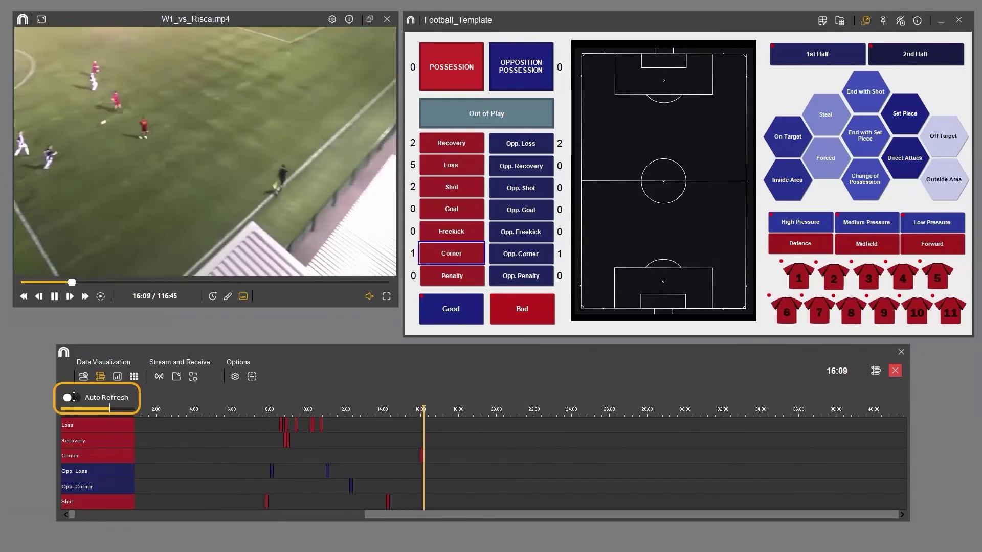
# Pause the video and widen the timeline zoom to the opening ~19 minutes.
pyautogui.click(196, 211)
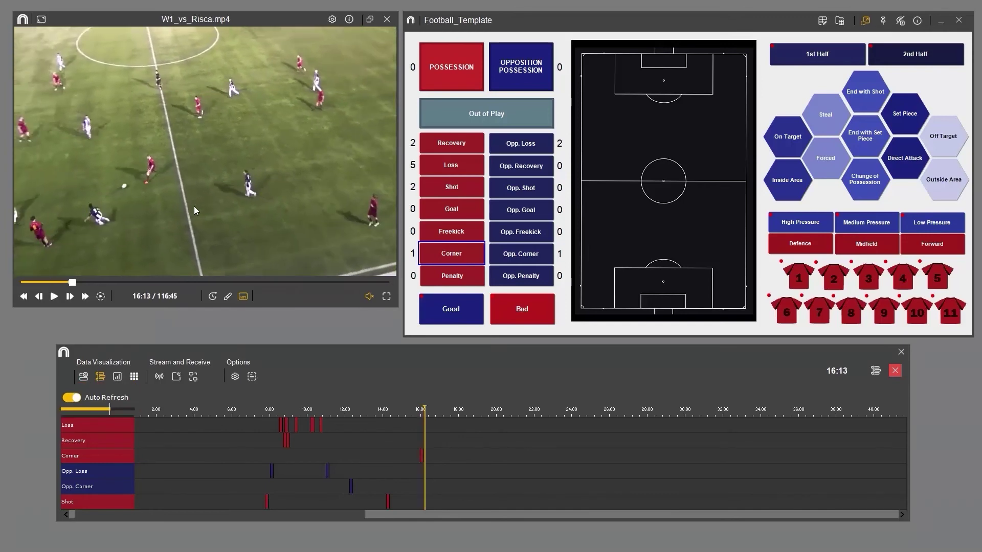
pyautogui.moveTo(110, 411); pyautogui.dragTo(125, 413)
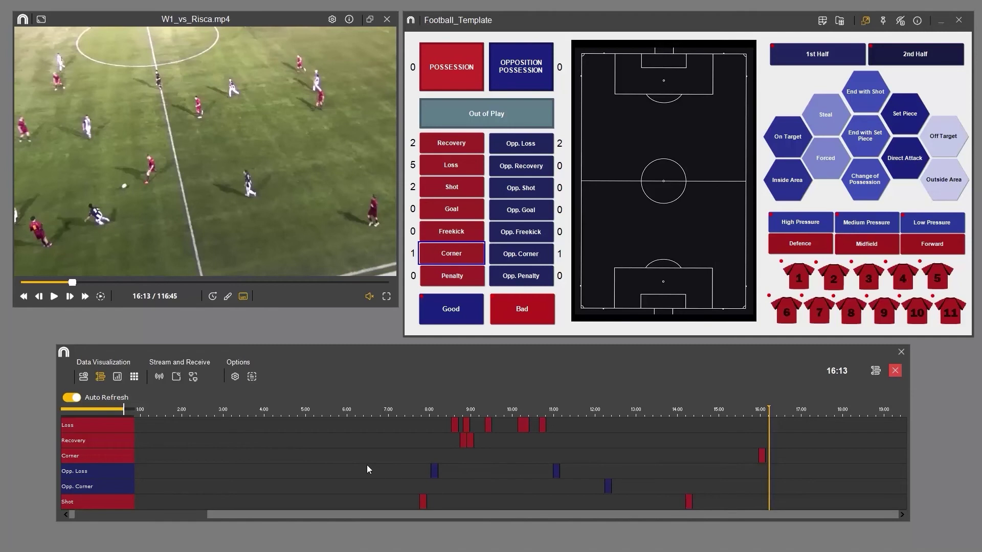
# Select the Outside Area Shot clip on the timeline and move its start from 14:11 to 14:15.
pyautogui.click(690, 499)
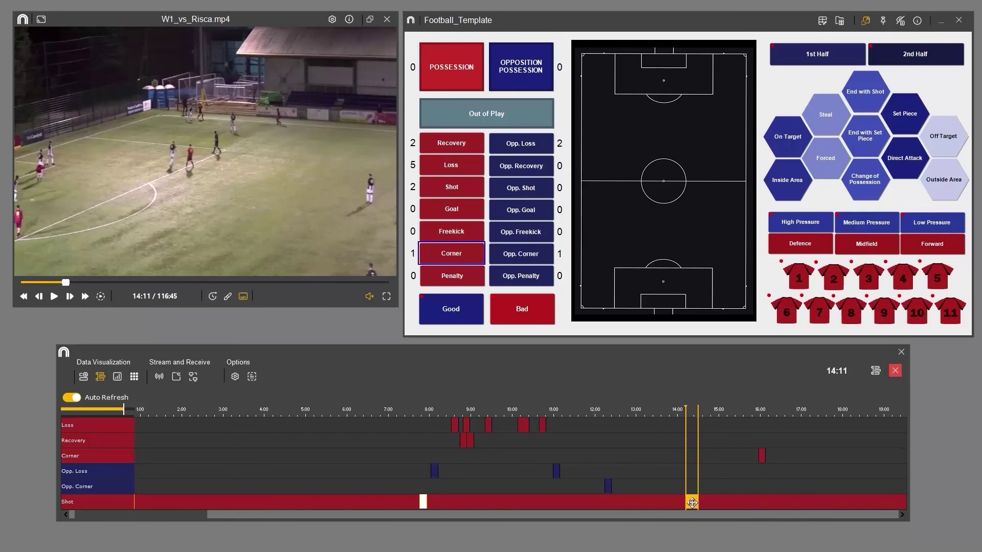
pyautogui.moveTo(692, 503); pyautogui.dragTo(695, 503)
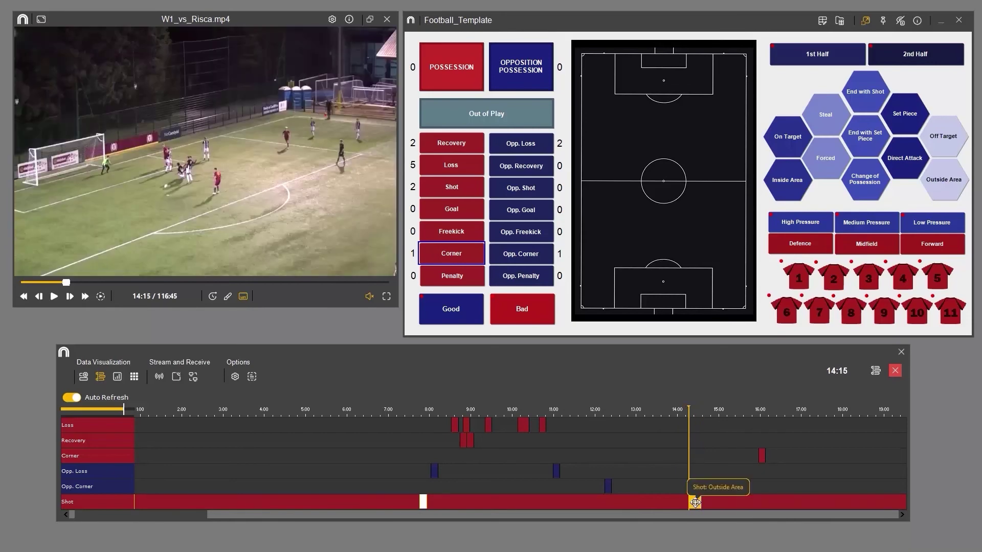